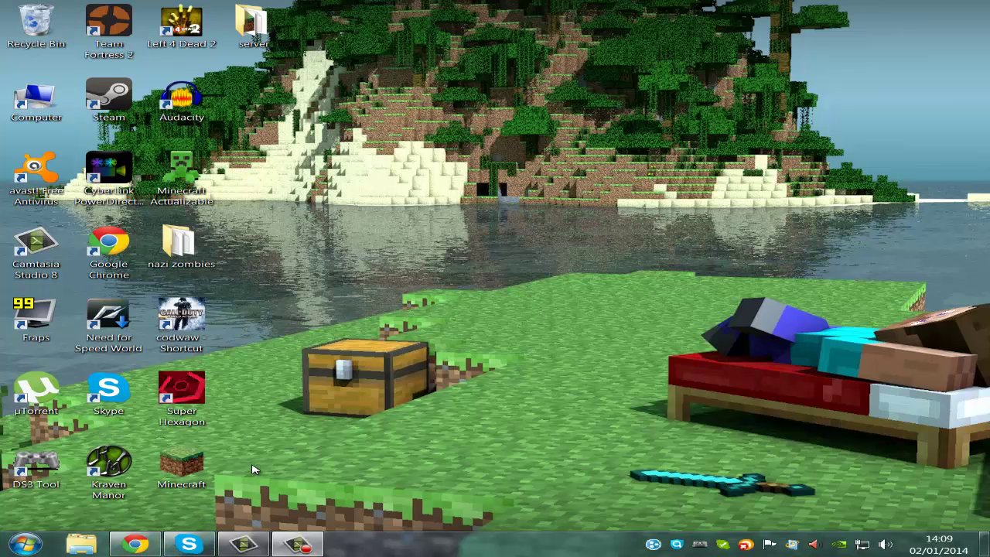
Bring up the Pastebin 'Remove surveys' paste, then switch to the GNG YouTube channel tab
click(135, 545)
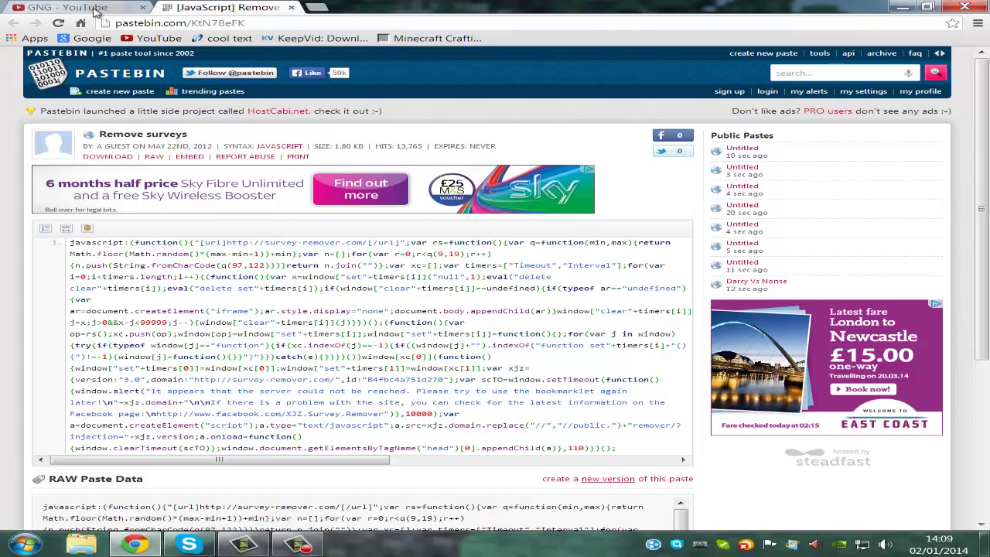
mouse_move(246, 23)
mouse_down()
mouse_move(145, 22)
mouse_move(306, 20)
mouse_up()
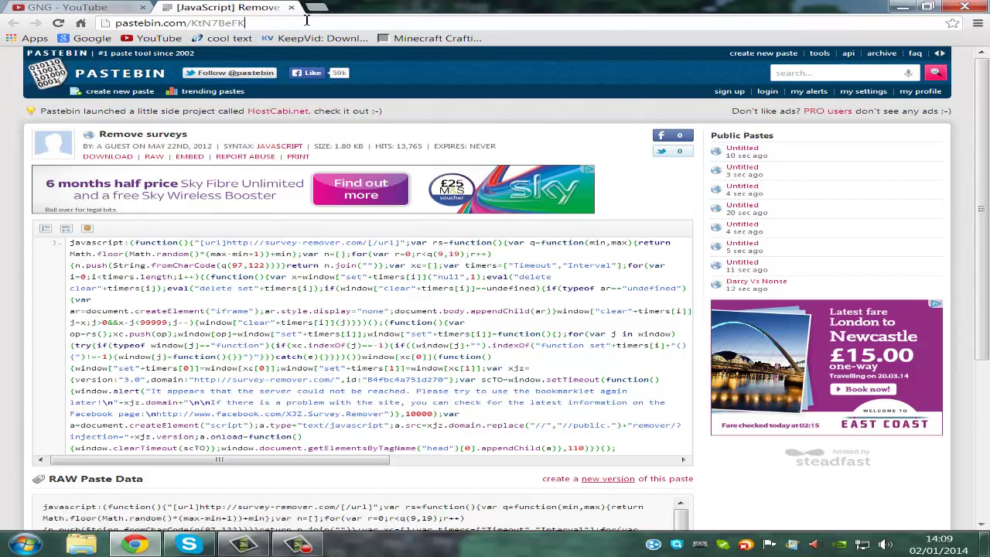
click(89, 7)
click(236, 7)
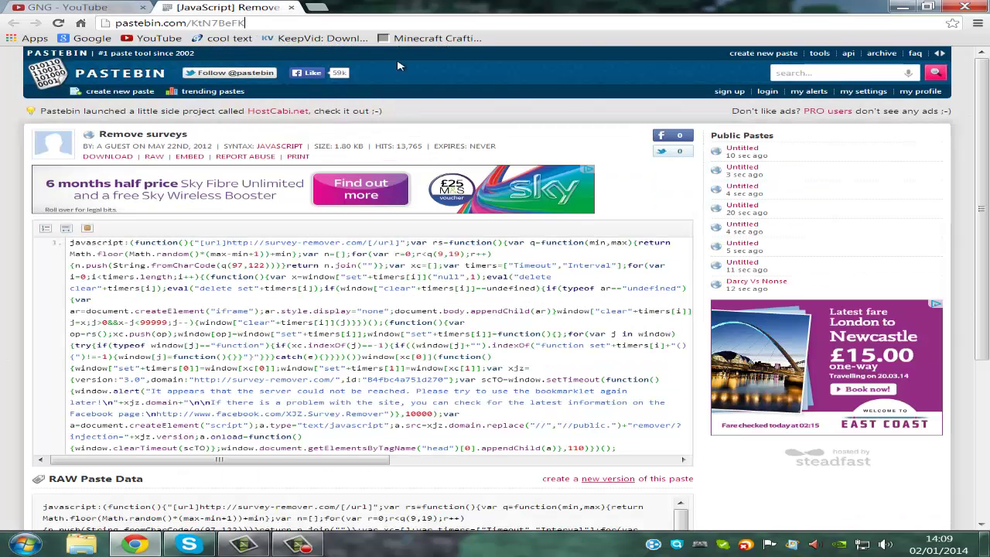
click(48, 7)
Open Video Manager from the account menu and scroll through the 25 uploaded videos
click(923, 65)
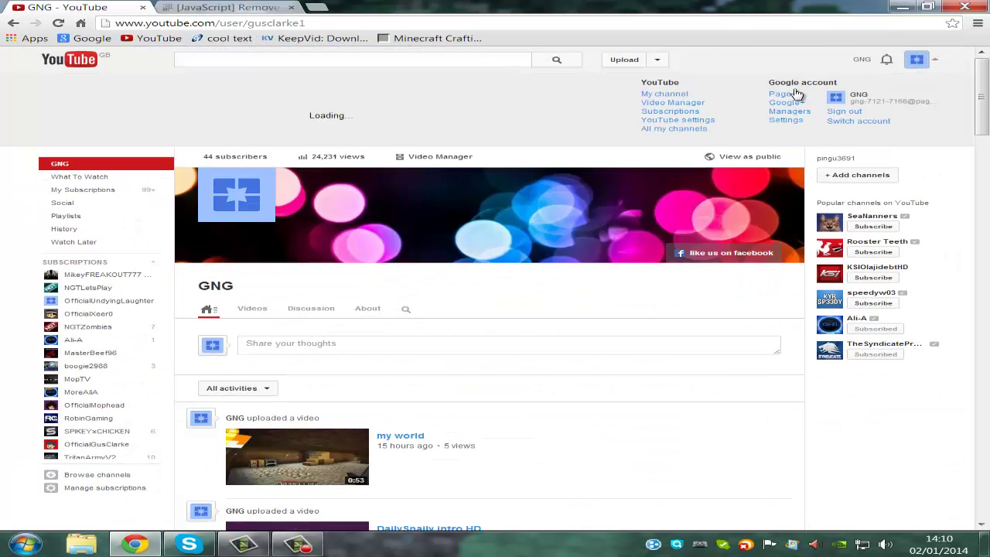
click(696, 103)
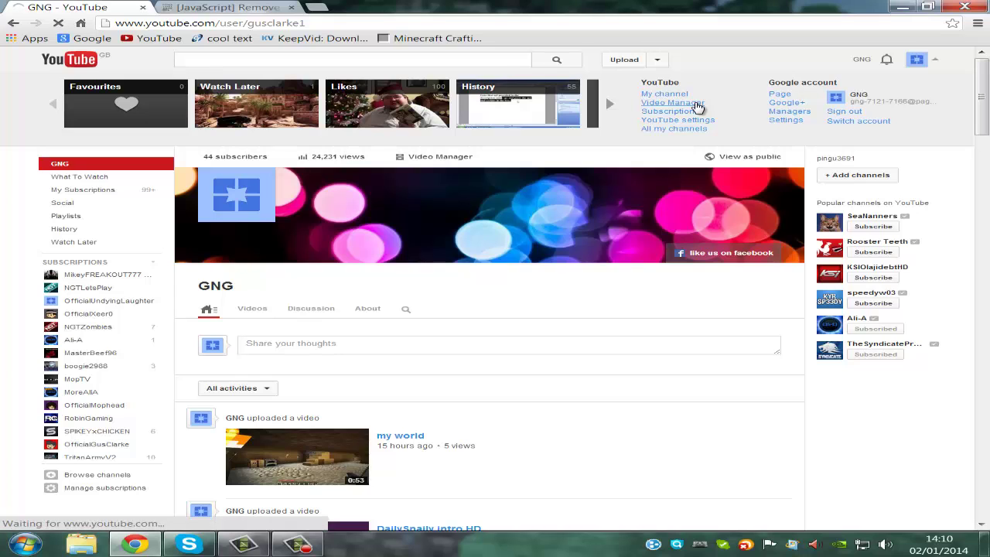
scroll(957, 283, down, 5)
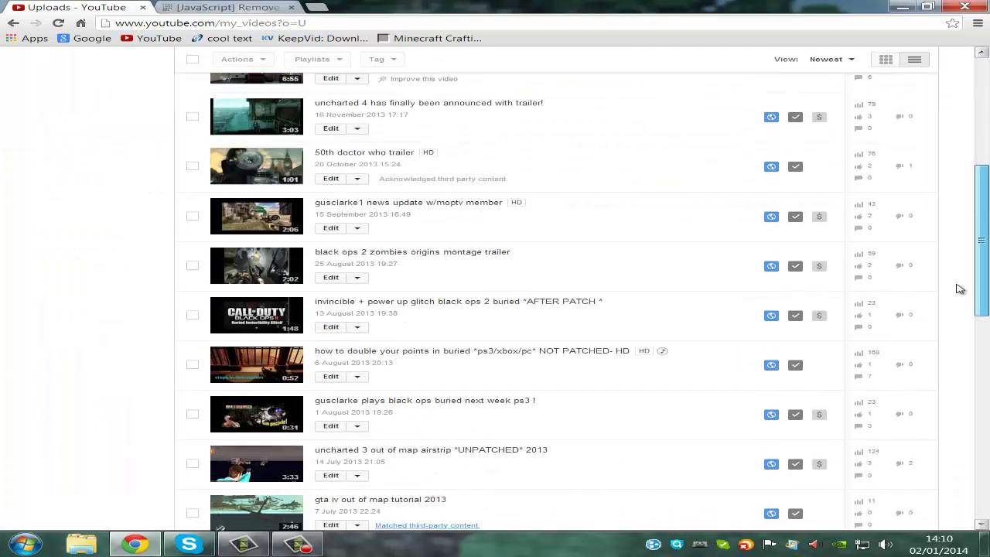
scroll(985, 404, down, 10)
scroll(985, 405, down, 2)
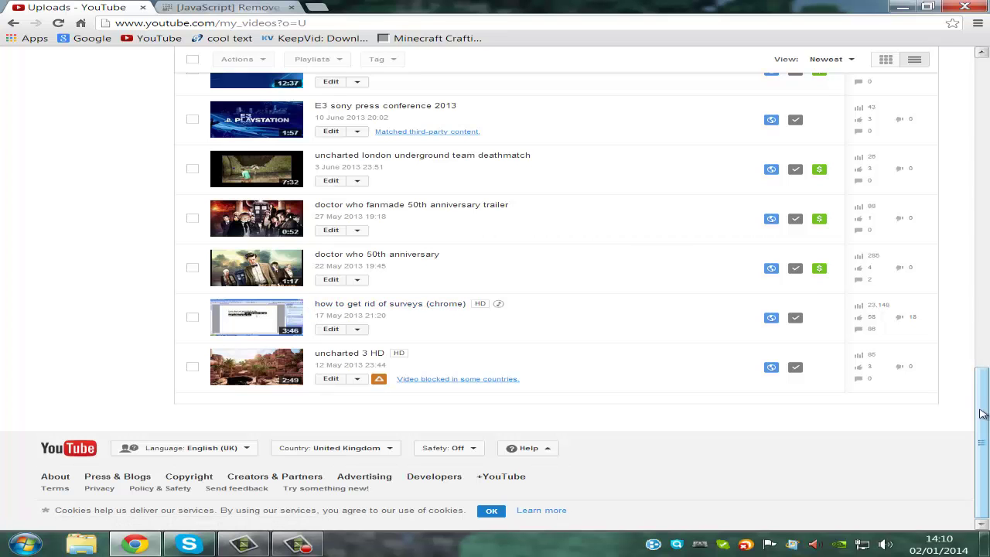
drag(982, 441, 982, 126)
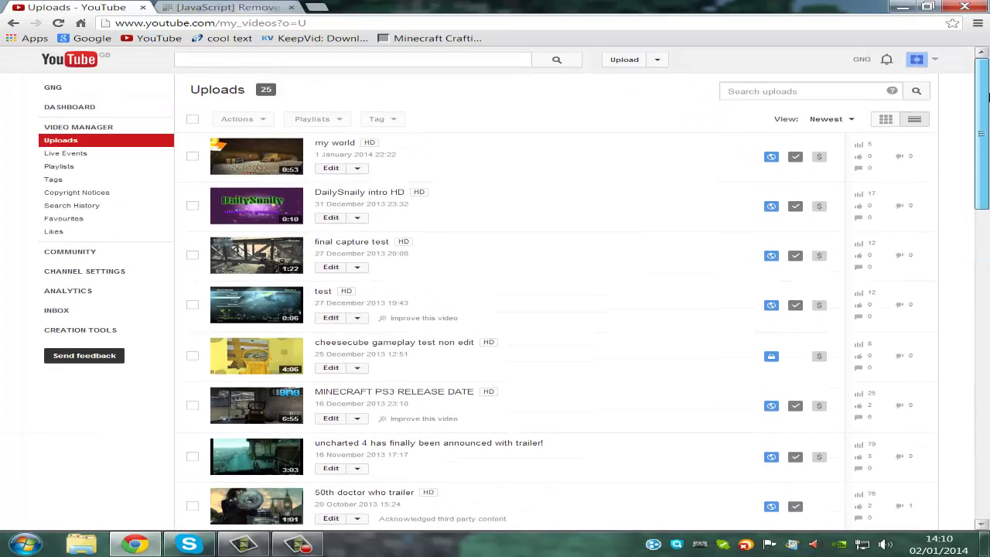
Select all the JavaScript code in the Remove surveys paste and copy it
click(224, 7)
scroll(123, 139, down, 3)
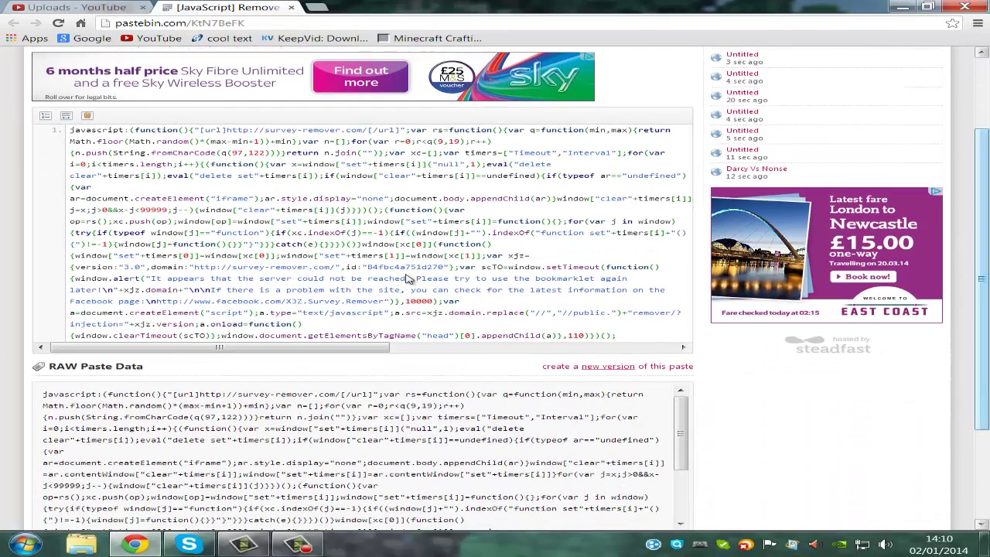
scroll(45, 243, up, 3)
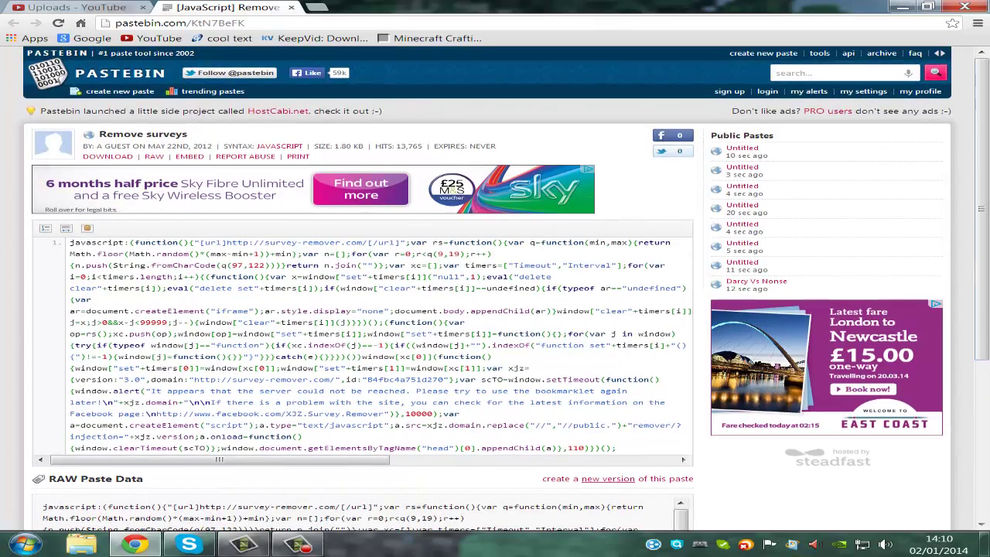
scroll(98, 219, down, 2)
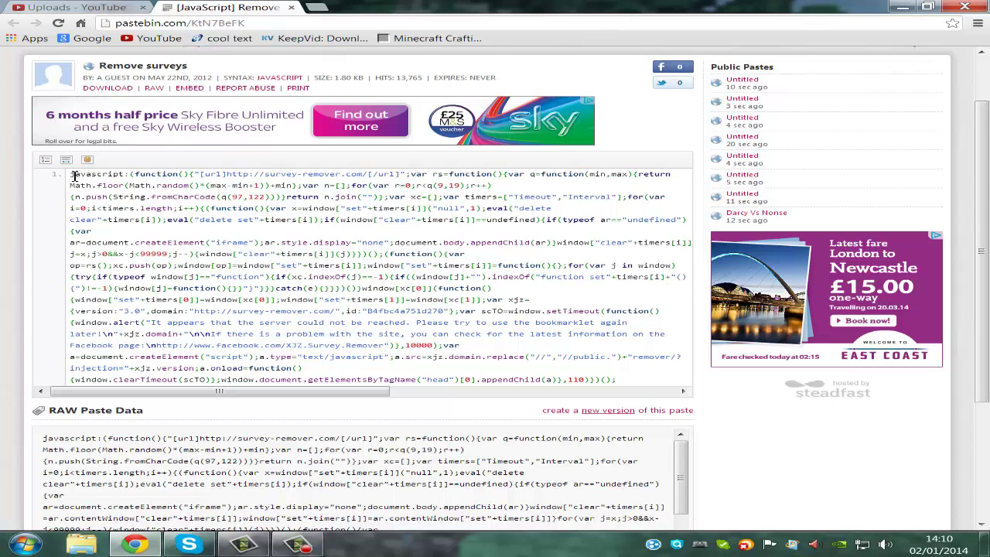
drag(82, 177, 682, 376)
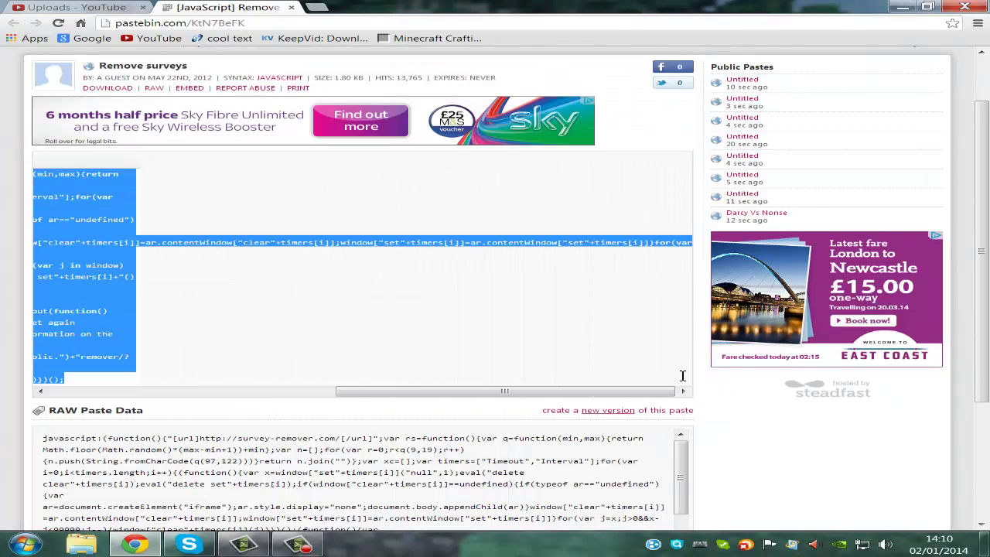
right_click(424, 237)
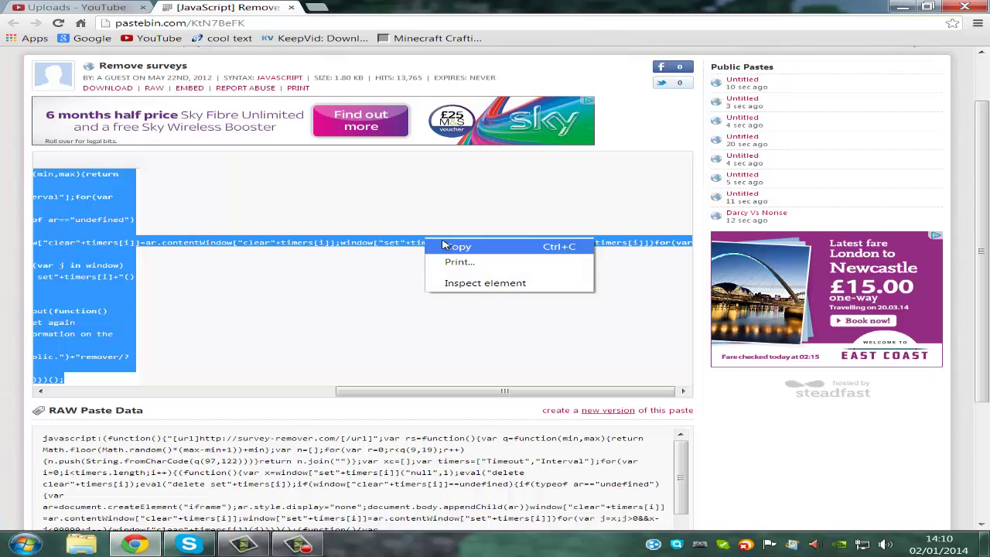
click(446, 242)
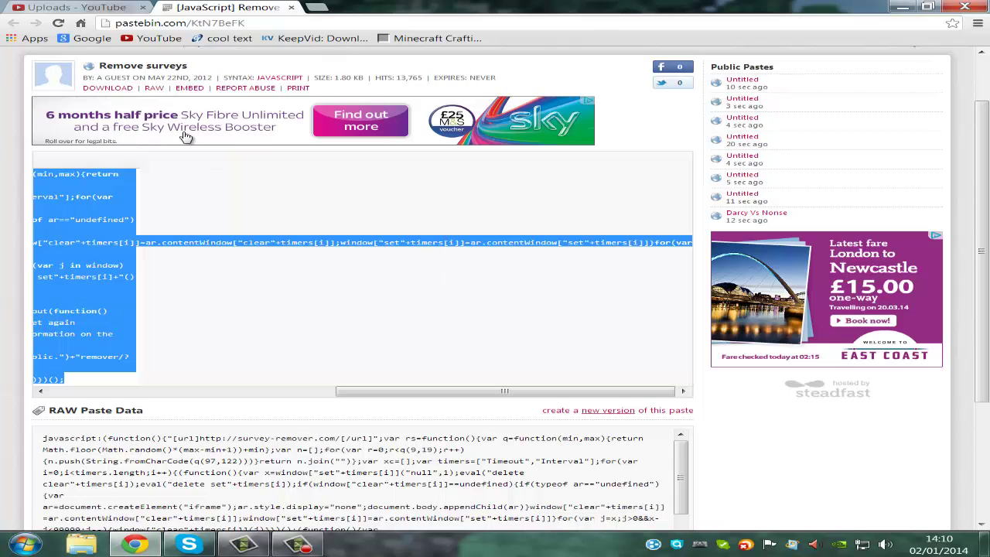
Open Google and start adding a page bookmark from the bookmarks bar
click(89, 39)
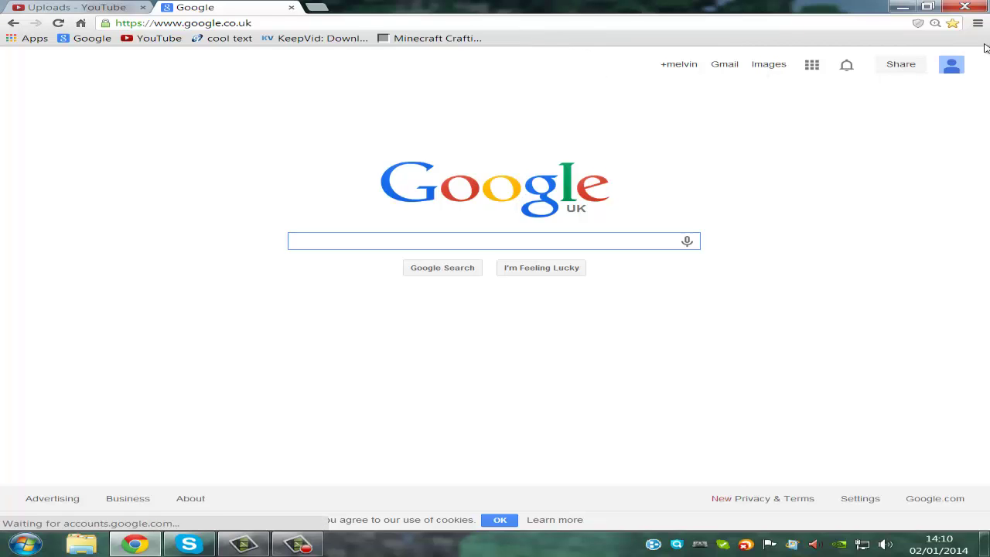
click(978, 24)
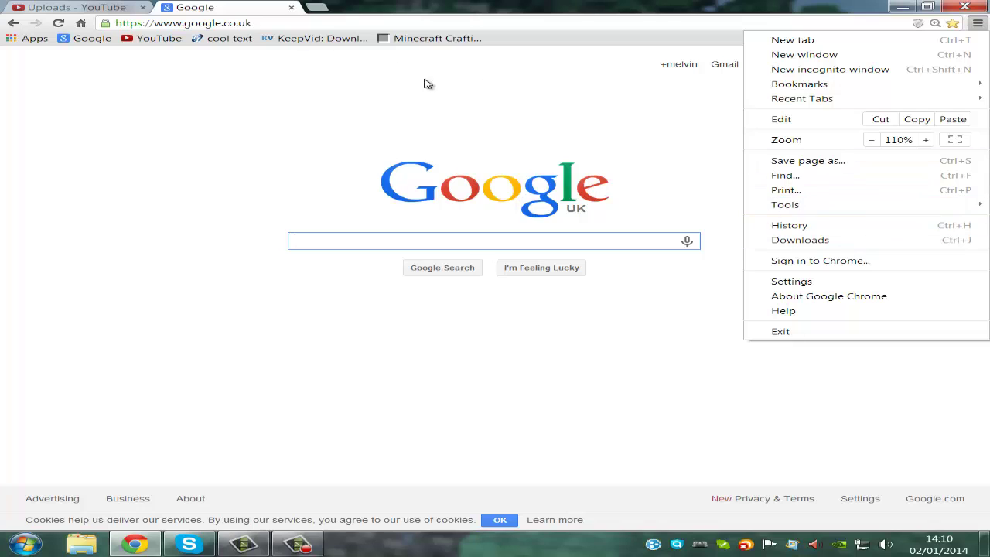
click(458, 79)
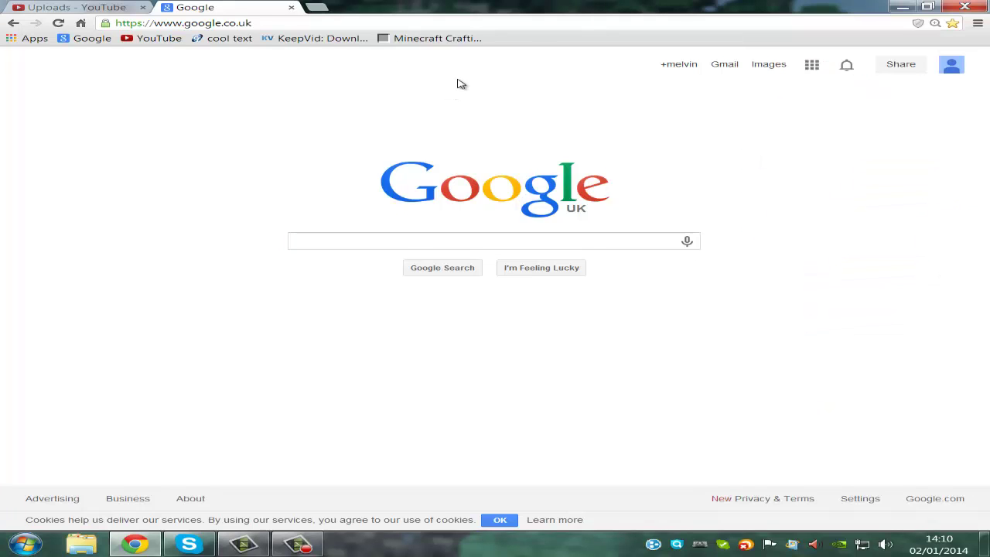
right_click(530, 40)
click(559, 192)
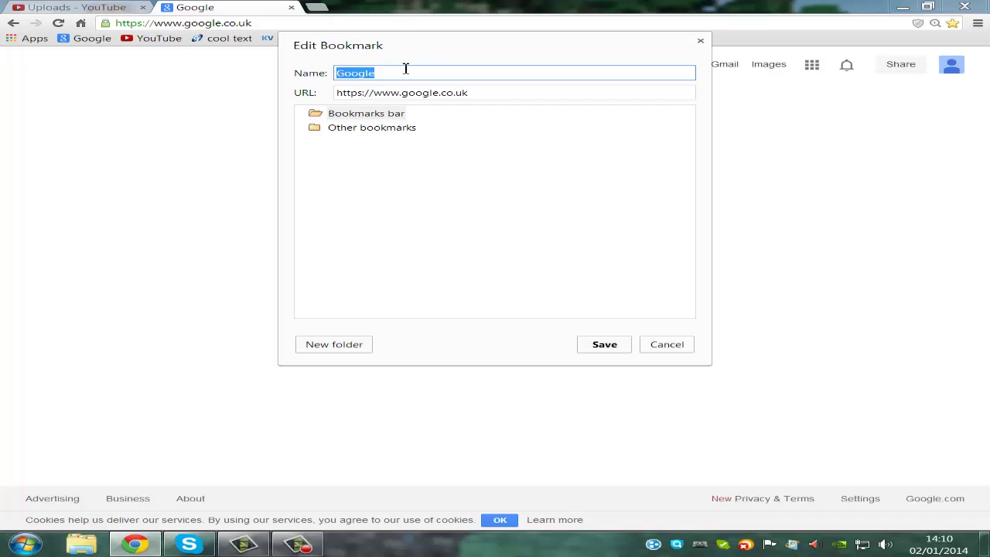
Name the bookmark 'survey remover', paste the copied code as its URL, and save
key(BackSpace)
text(survey remover)
drag(449, 66, 372, 62)
click(507, 70)
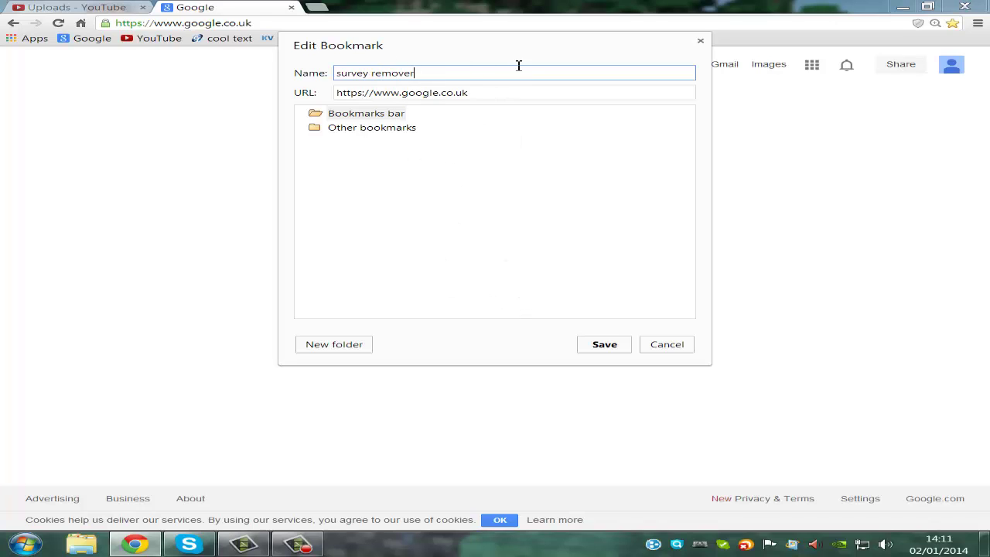
drag(341, 94, 469, 94)
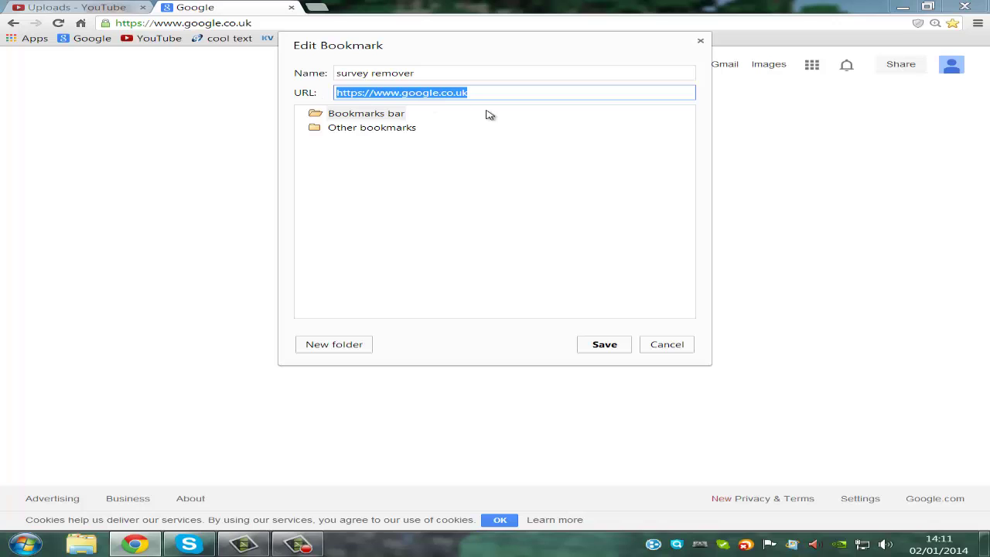
key(BackSpace)
right_click(458, 97)
click(500, 153)
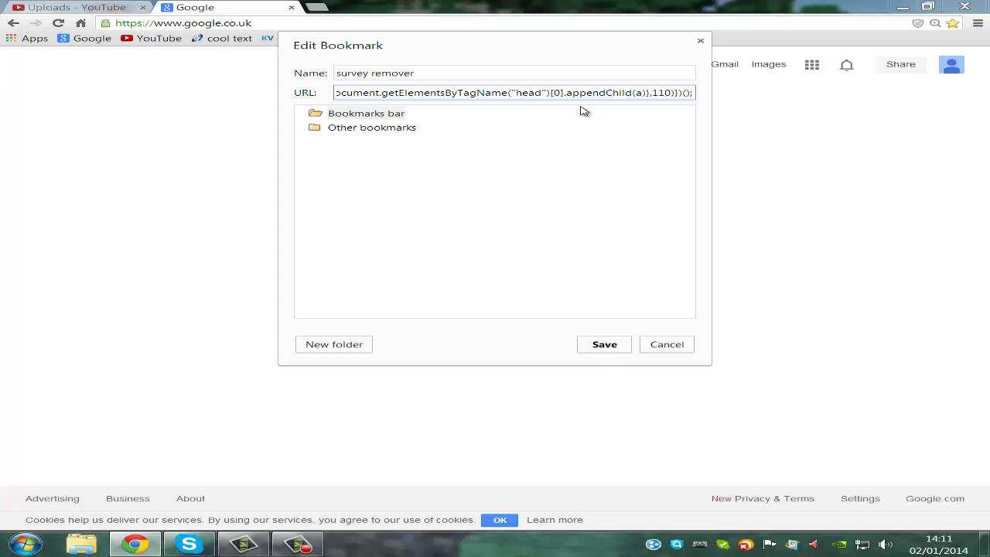
click(609, 346)
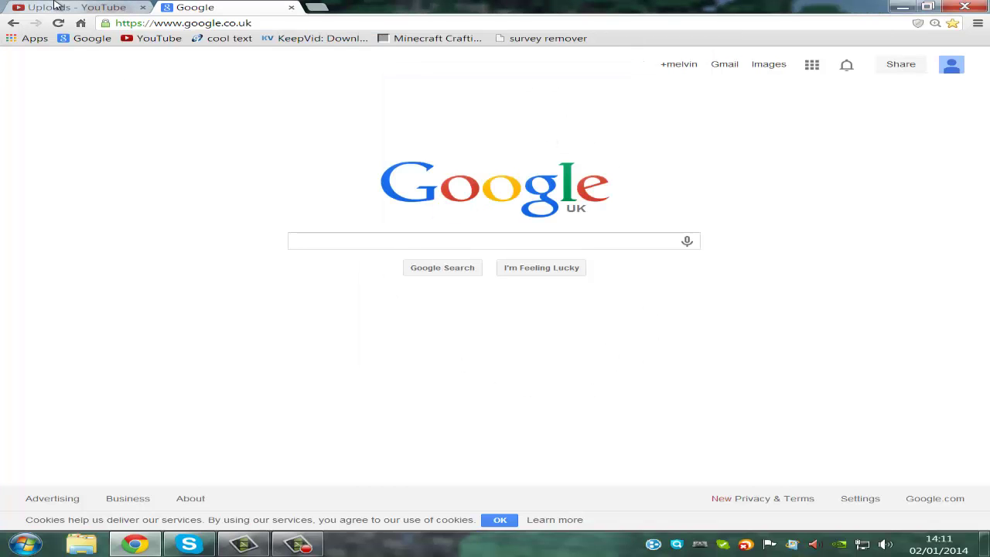
Run the survey remover bookmark, including opening it in a new tab
click(77, 7)
click(194, 8)
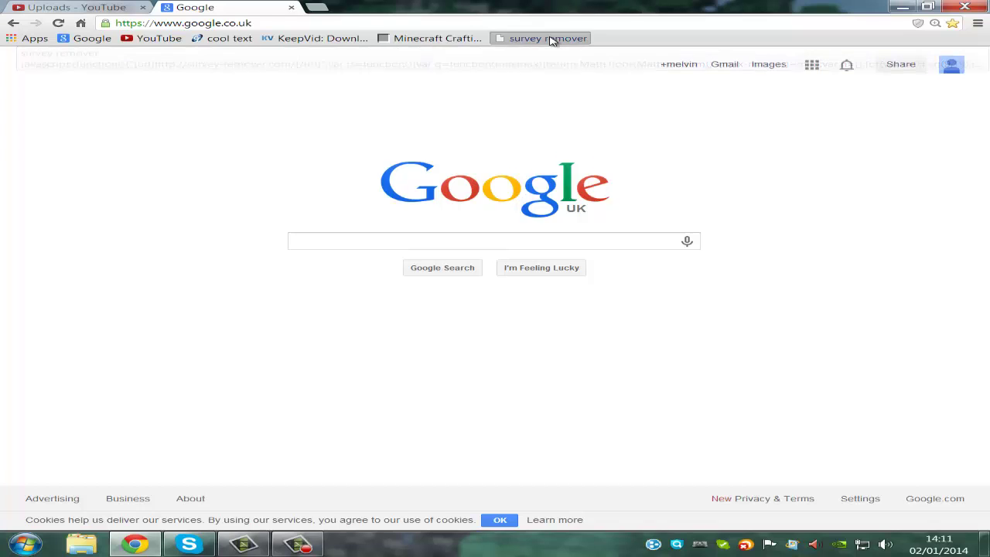
click(548, 38)
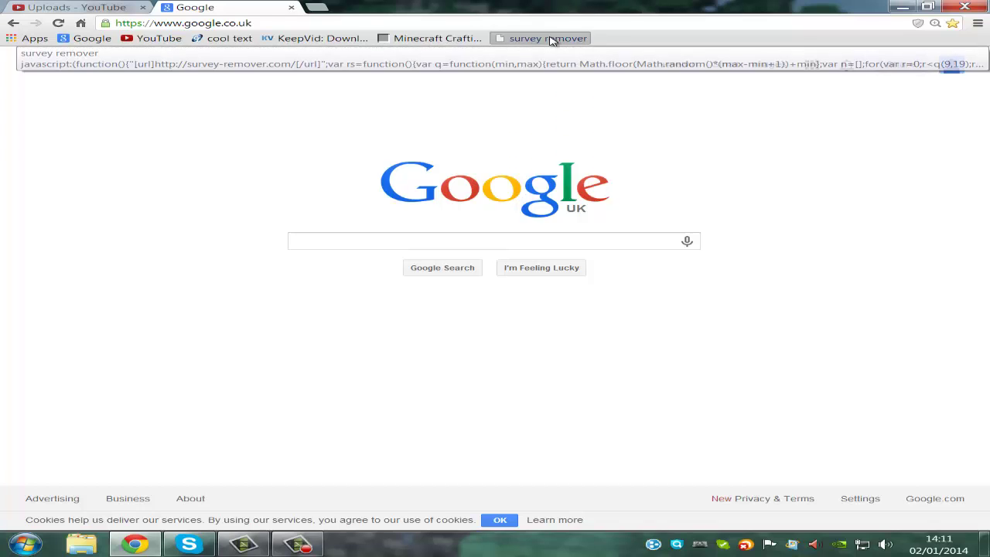
click(549, 38)
right_click(550, 39)
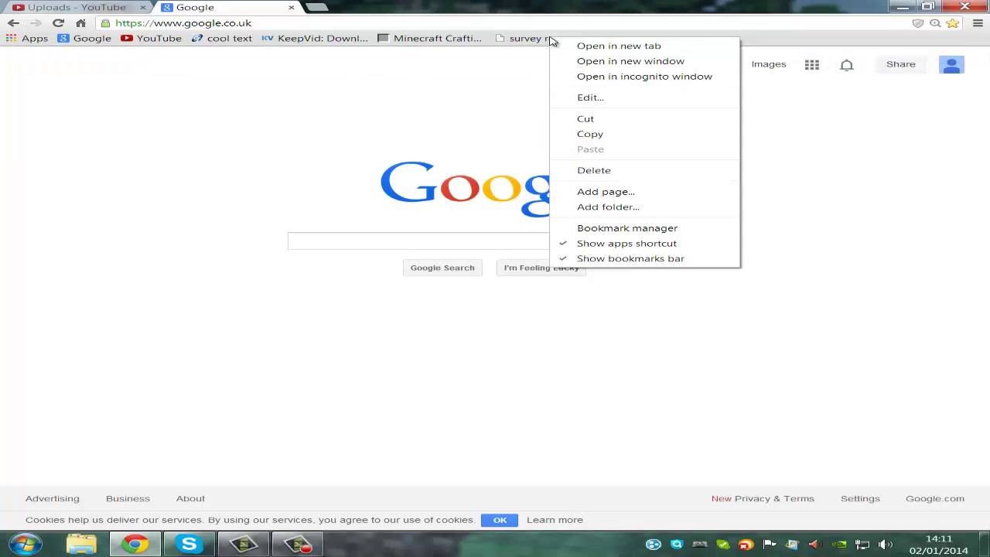
click(574, 46)
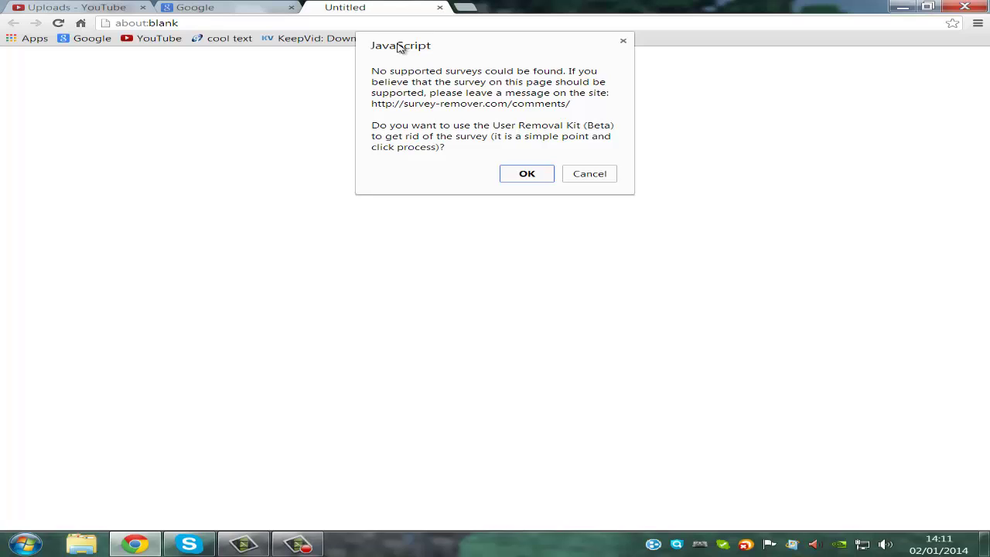
Accept the survey remover's JavaScript prompt and dismiss the server-unreachable alert
drag(448, 51, 221, 133)
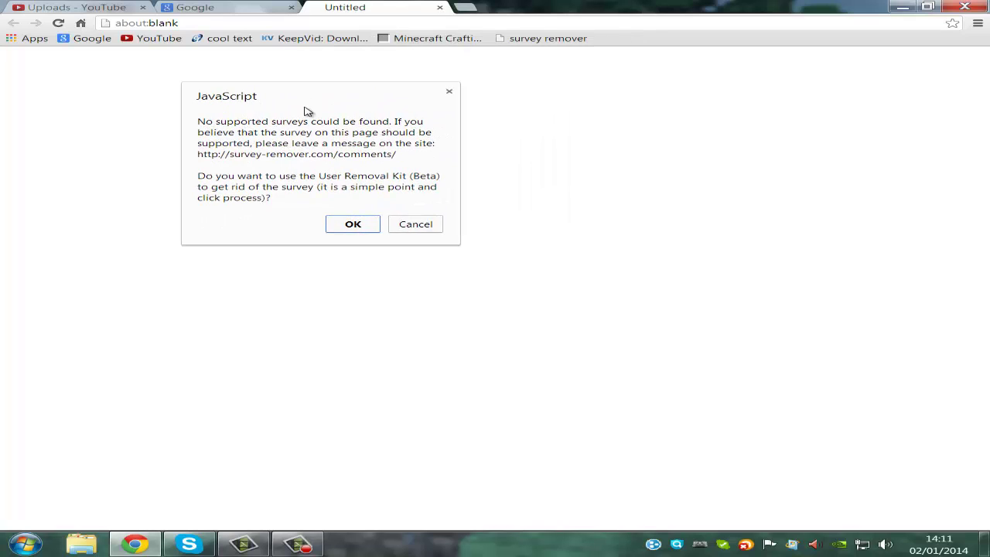
drag(318, 98, 345, 78)
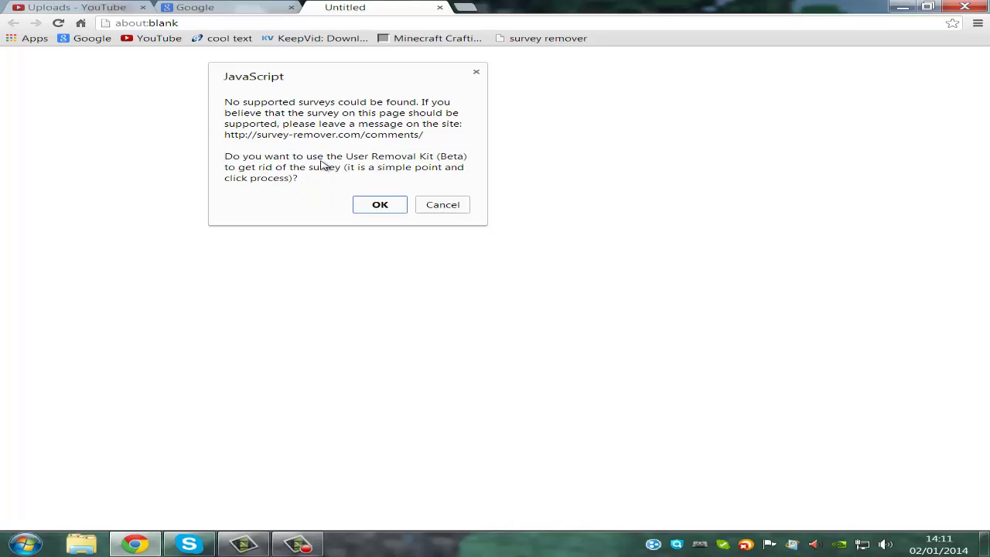
click(380, 205)
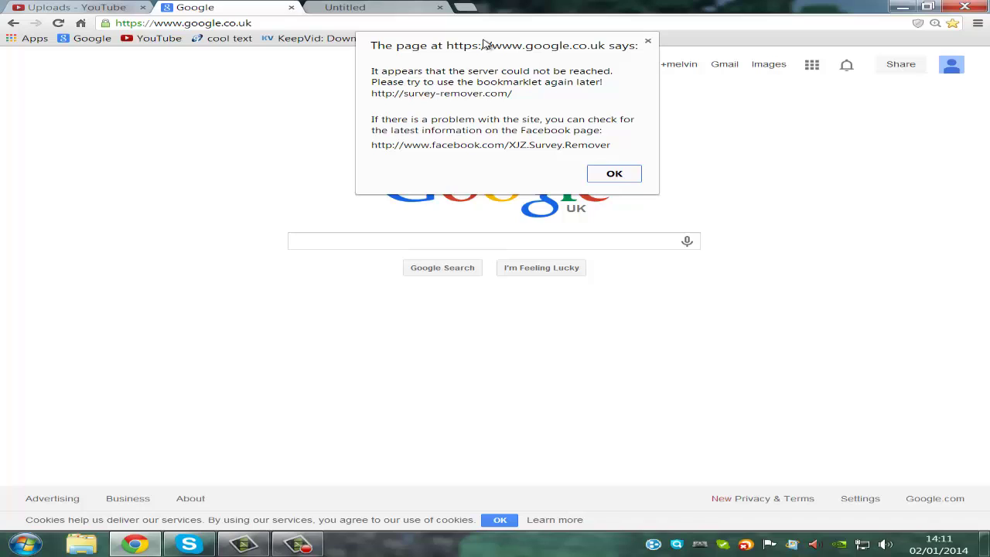
click(619, 184)
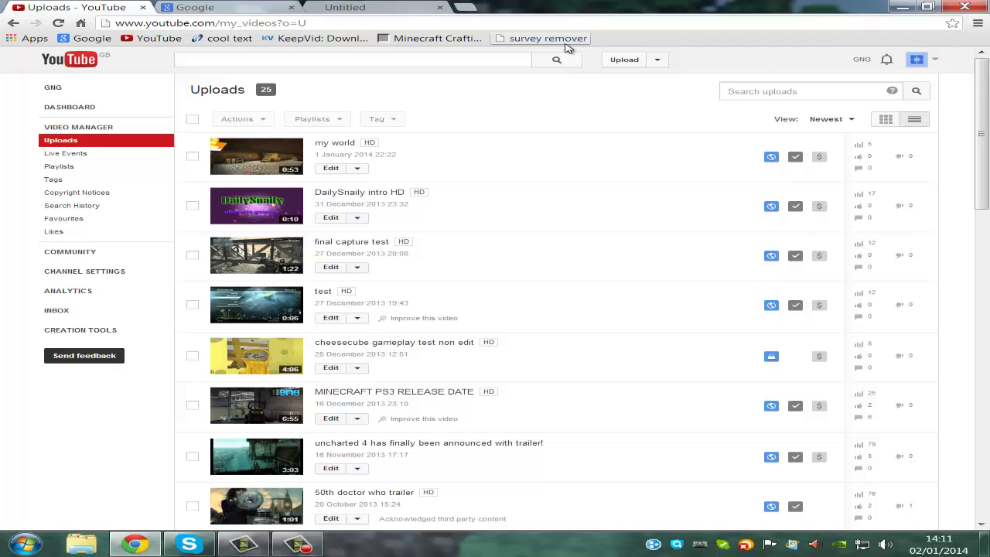
Run the survey remover on the uploads page and dismiss its two messages
click(563, 38)
click(527, 176)
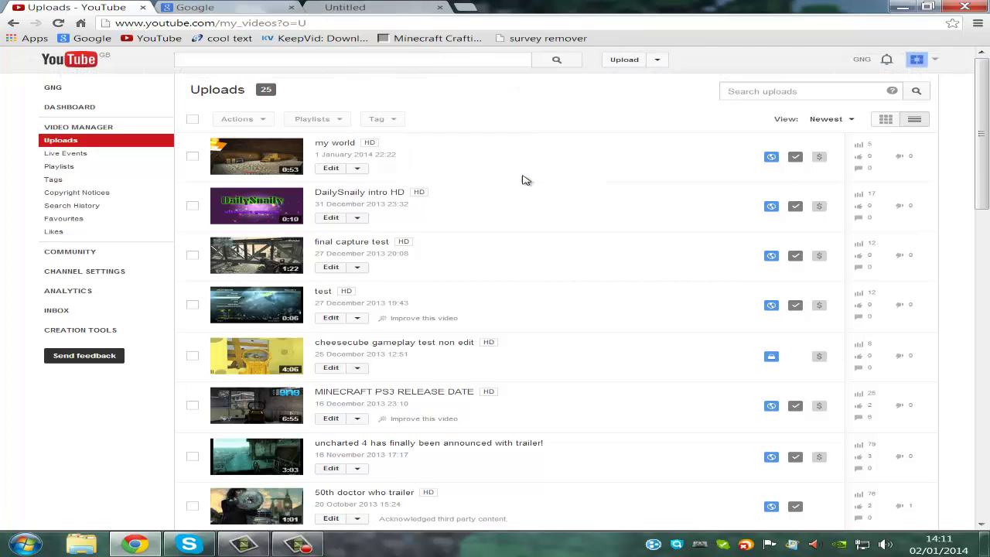
click(607, 202)
mouse_move(388, 167)
mouse_down()
mouse_move(332, 347)
mouse_move(365, 317)
mouse_move(343, 155)
mouse_move(402, 199)
mouse_move(479, 159)
mouse_up()
mouse_move(546, 147)
mouse_down()
mouse_move(593, 192)
mouse_move(558, 280)
mouse_move(577, 330)
mouse_move(137, 183)
mouse_move(431, 45)
mouse_up()
Open the Minecraft Crafting bookmark, return the first tab to Google UK, and close the Untitled tab
click(433, 38)
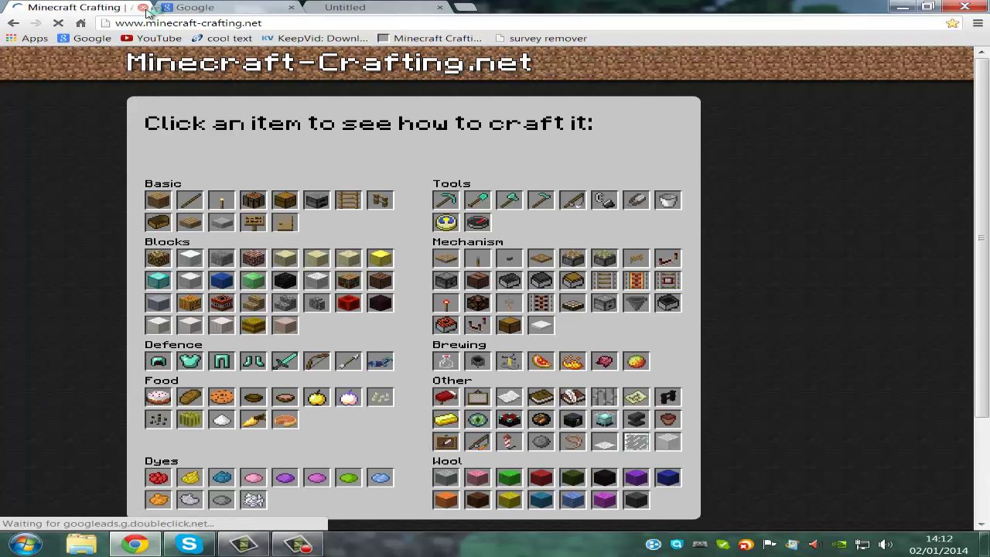
click(105, 38)
click(393, 10)
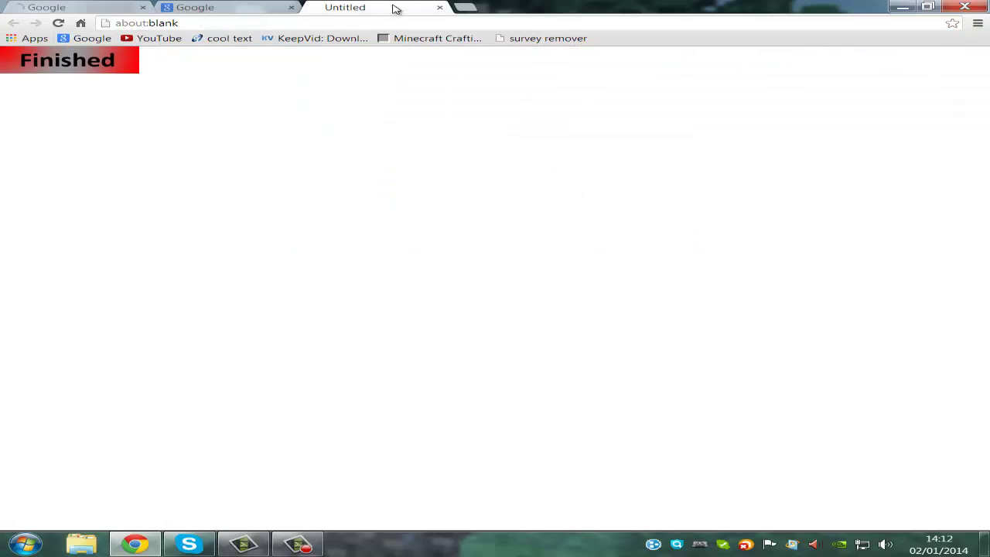
click(438, 10)
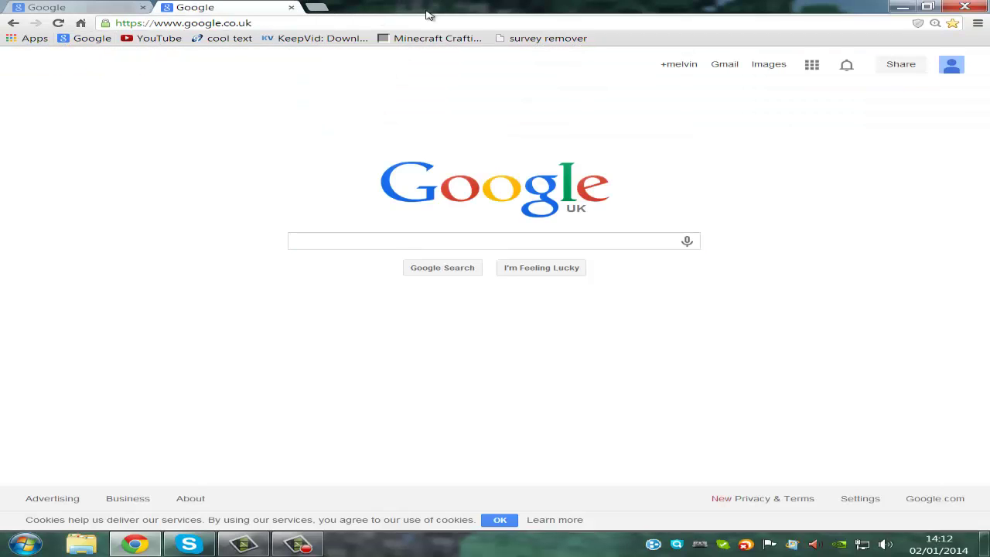
Close the second Google tab, then minimize and restore the Chrome window
click(291, 8)
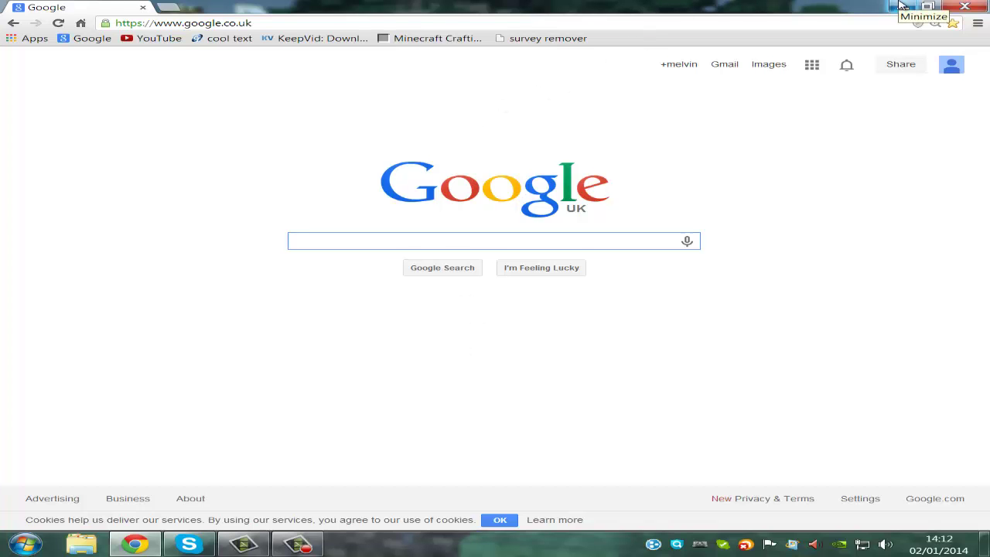
click(903, 6)
drag(818, 39, 434, 231)
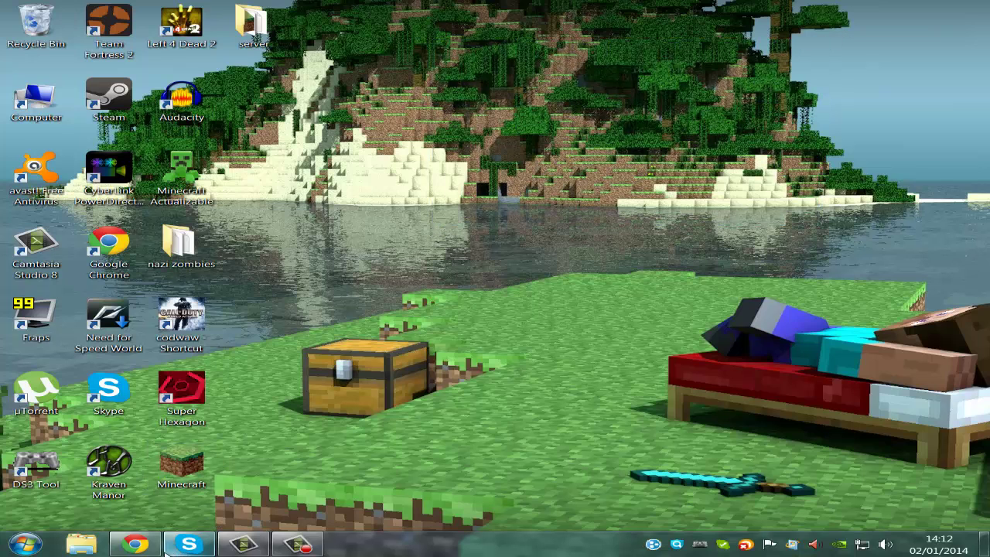
click(134, 545)
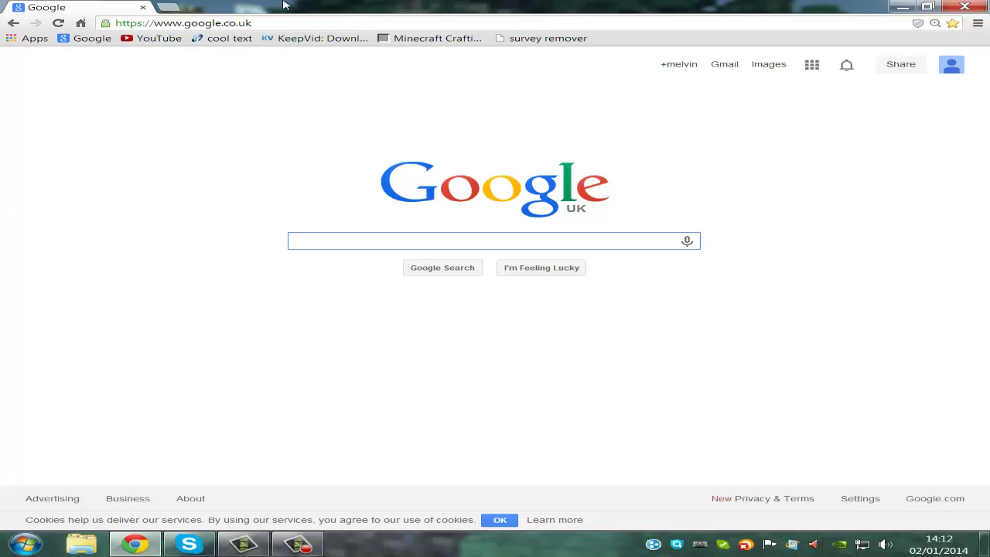
double_click(519, 4)
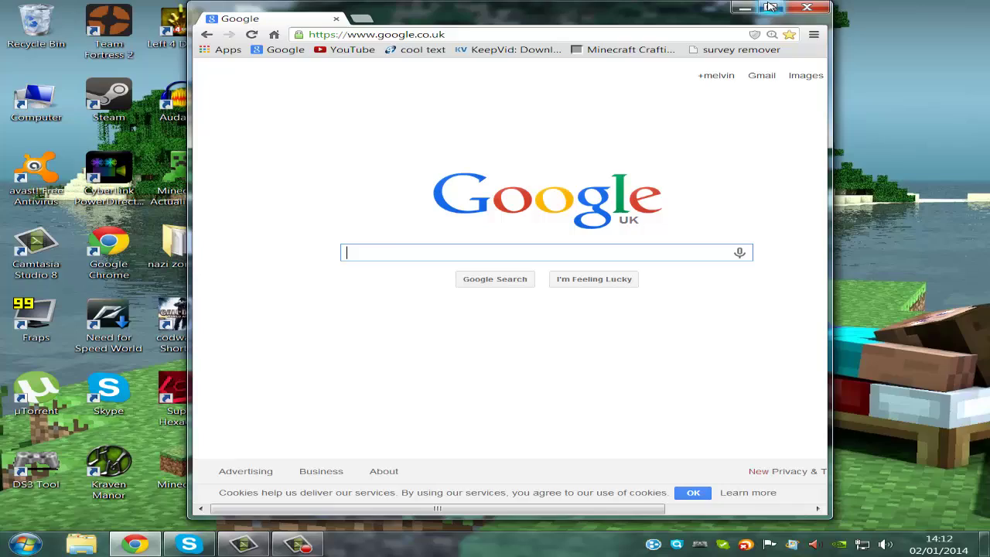
double_click(769, 8)
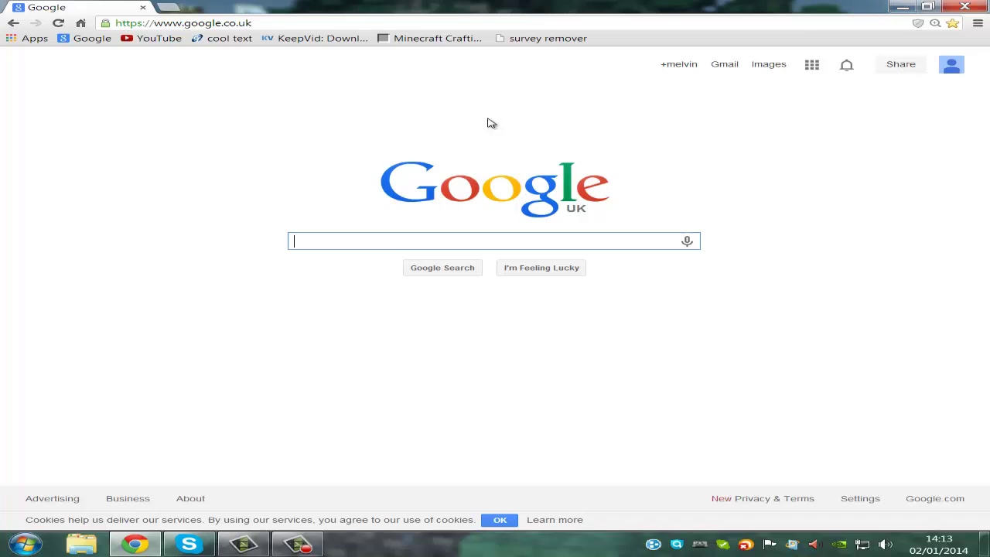
mouse_move(468, 167)
mouse_down()
mouse_move(456, 178)
mouse_move(349, 161)
mouse_up()
double_click(749, 5)
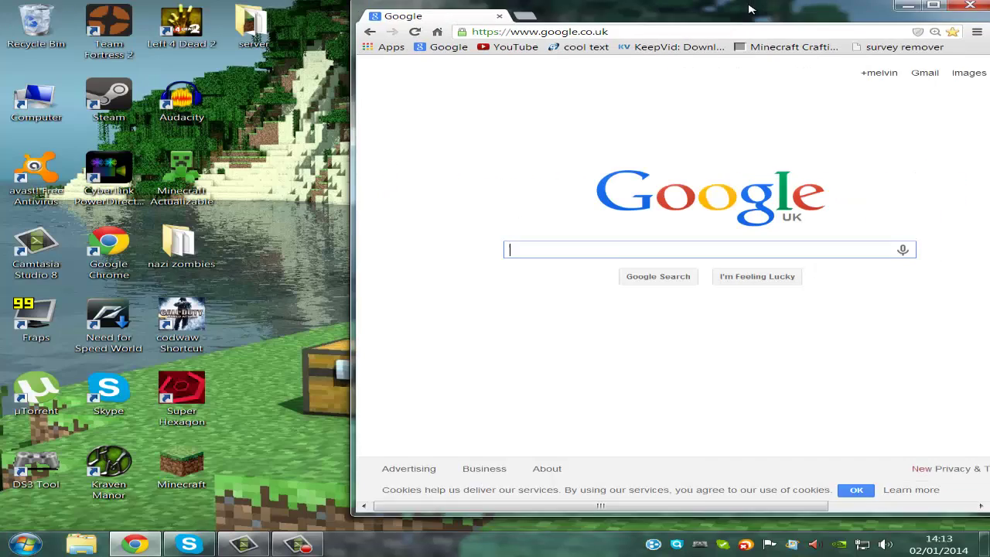
double_click(766, 10)
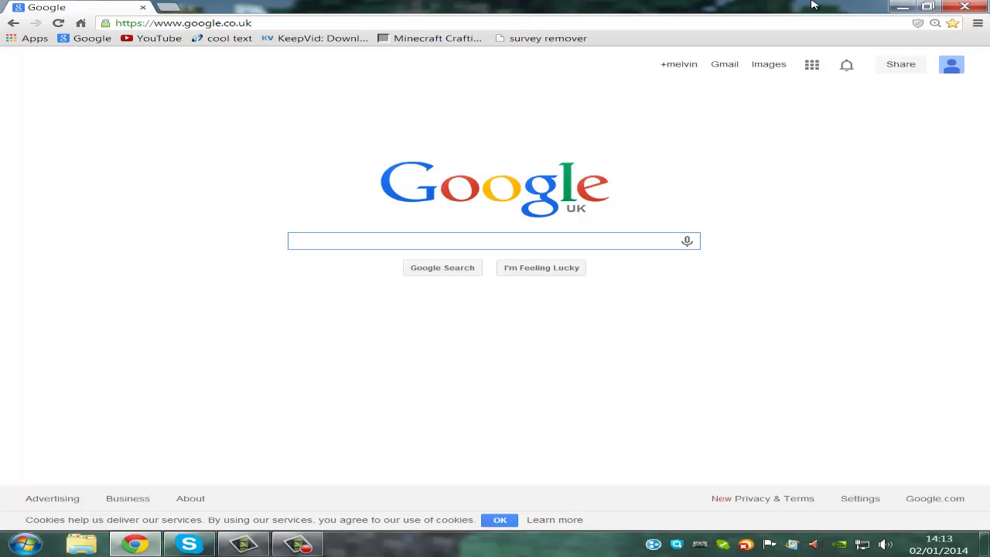
Search YouTube for 'offcialdailysnaily'
click(135, 42)
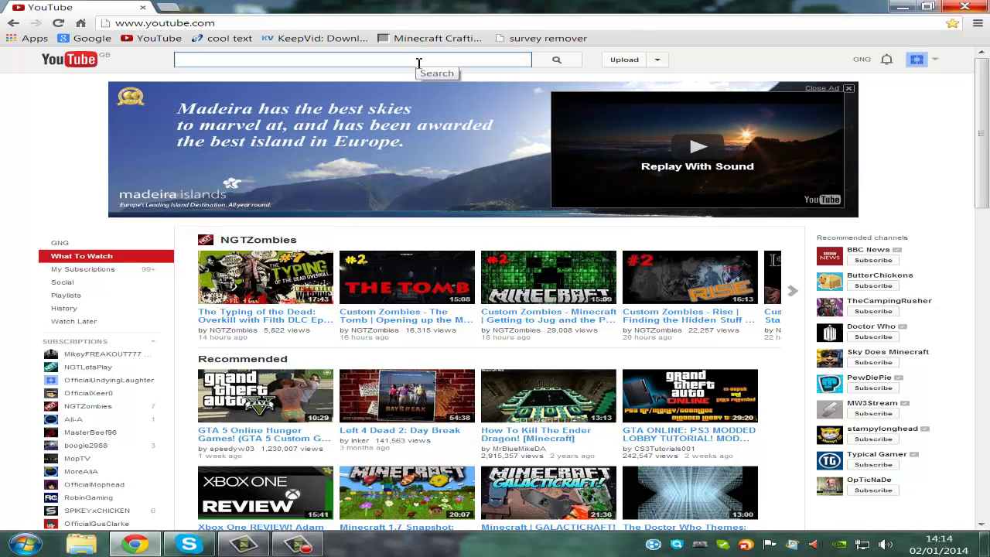
text(o)
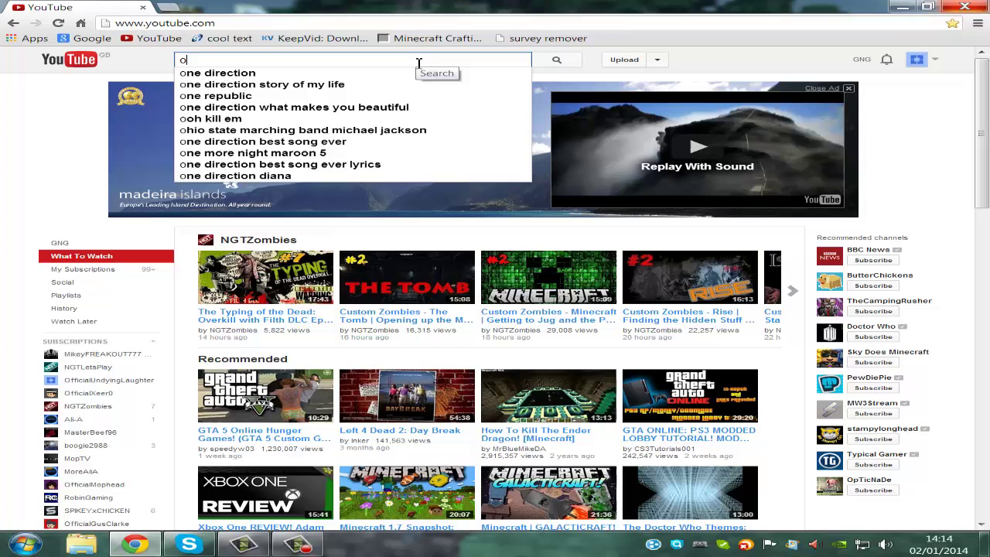
text(ffcia;)
key(BackSpace)
text(l)
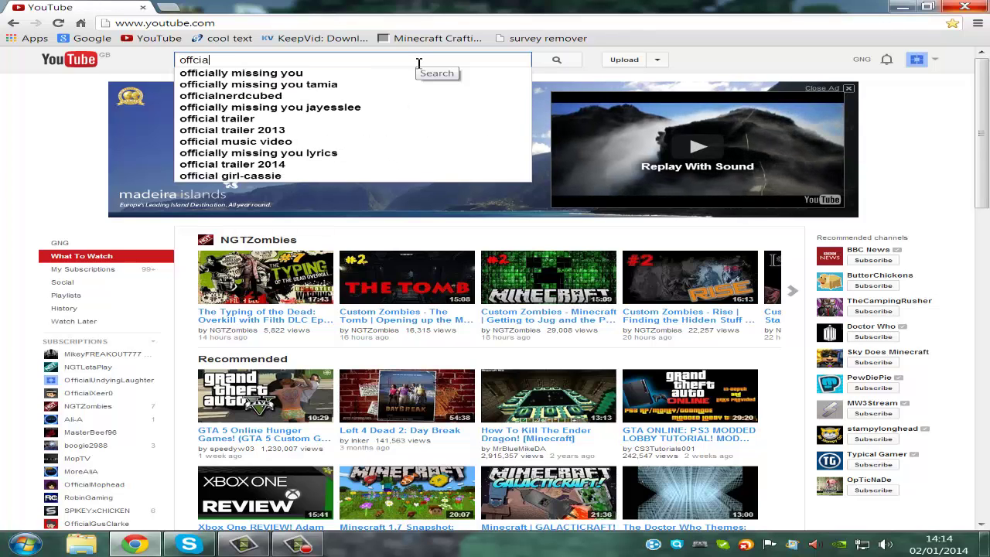
text(dailysna)
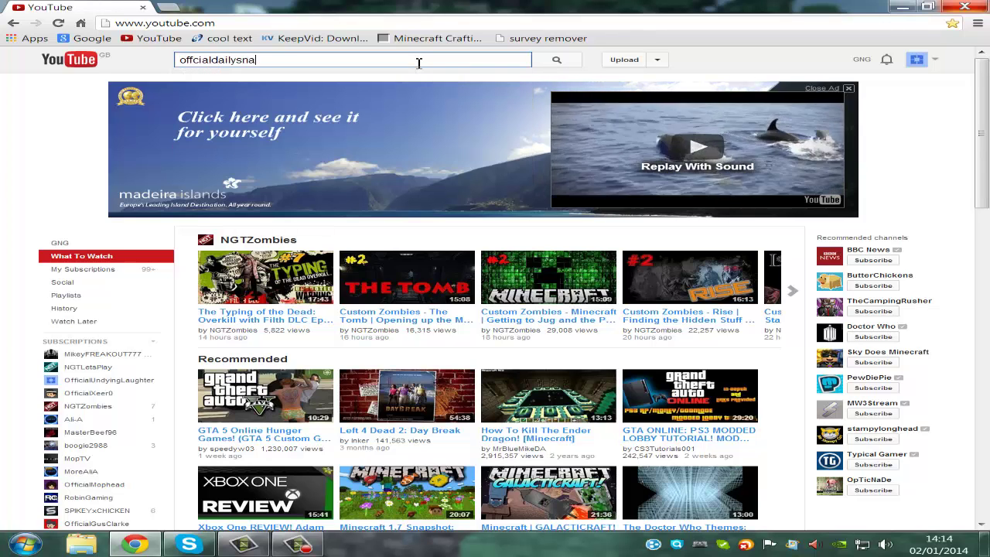
text(ily)
key(Return)
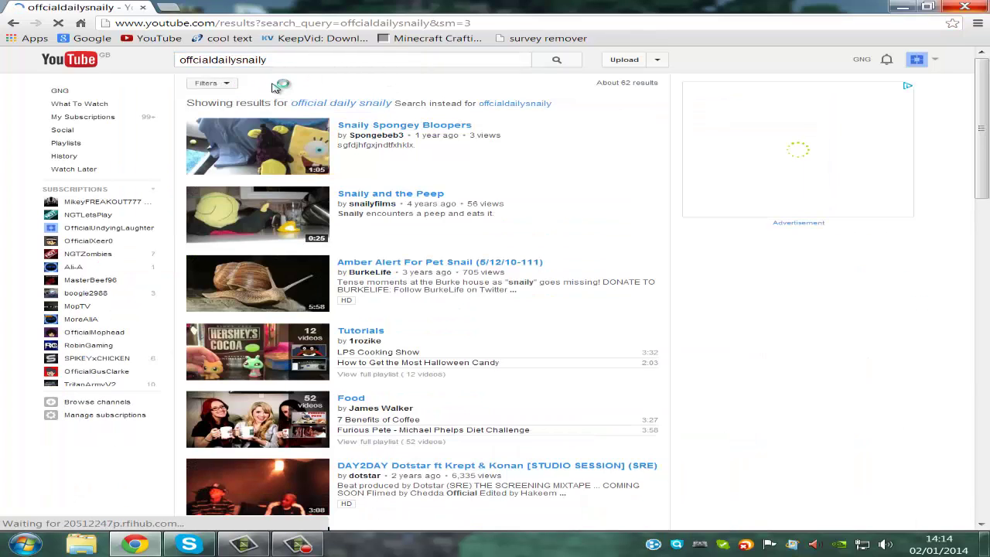
Filter the results to channels and open the DailySnaily channel
click(219, 83)
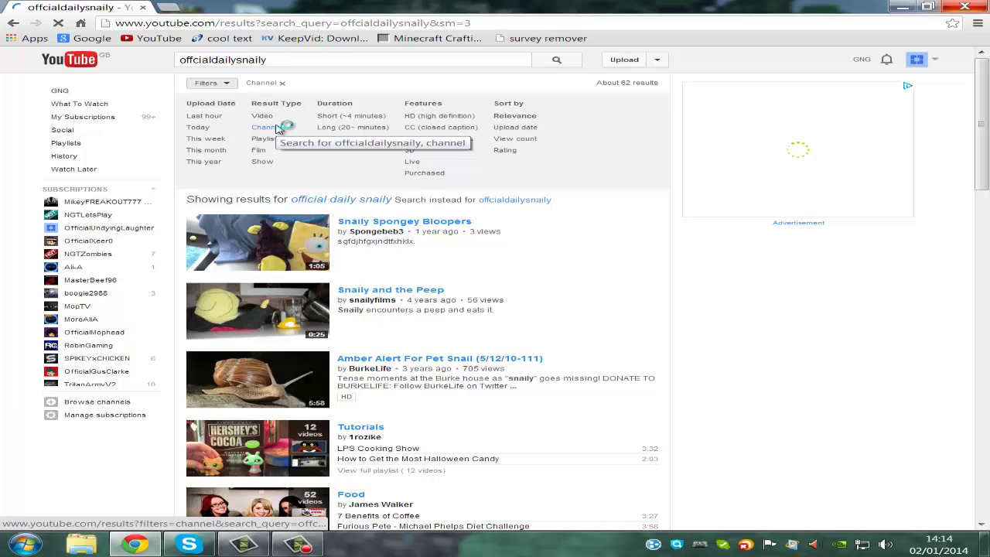
click(270, 127)
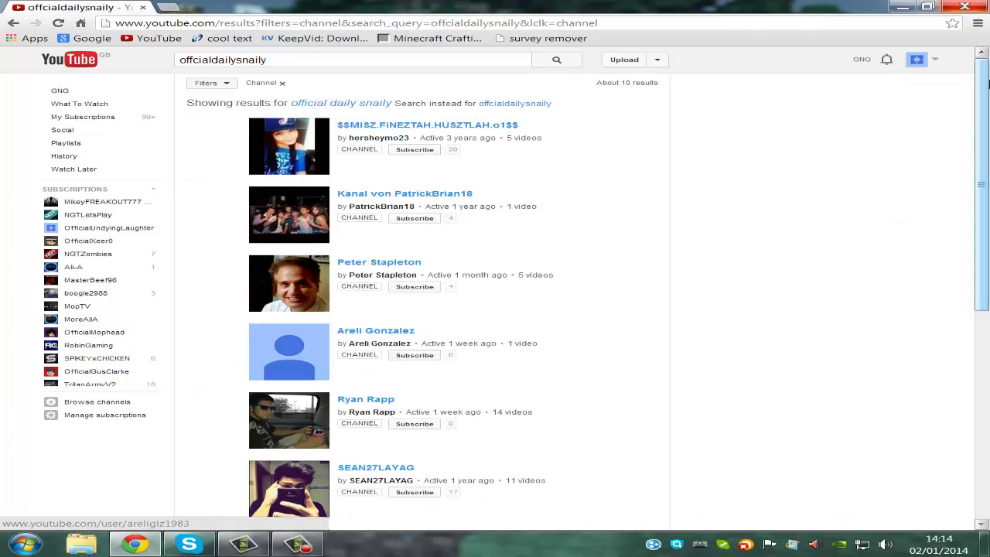
scroll(379, 345, down, 5)
click(367, 349)
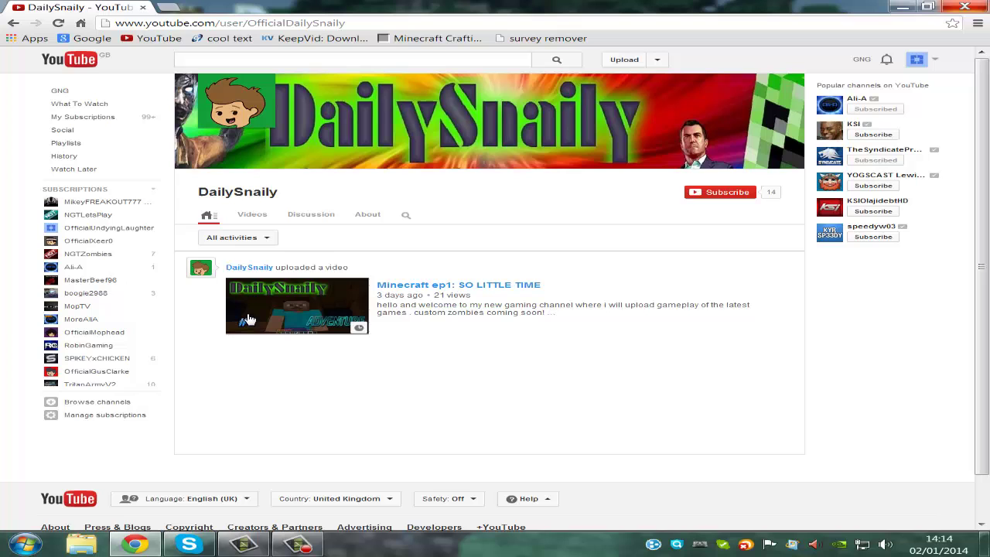
scroll(936, 147, down, 2)
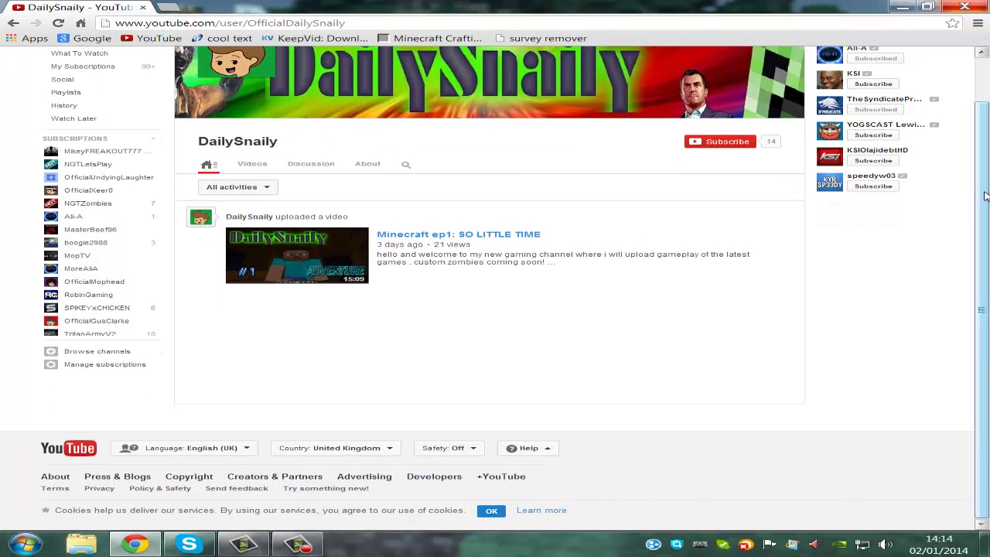
scroll(985, 195, up, 2)
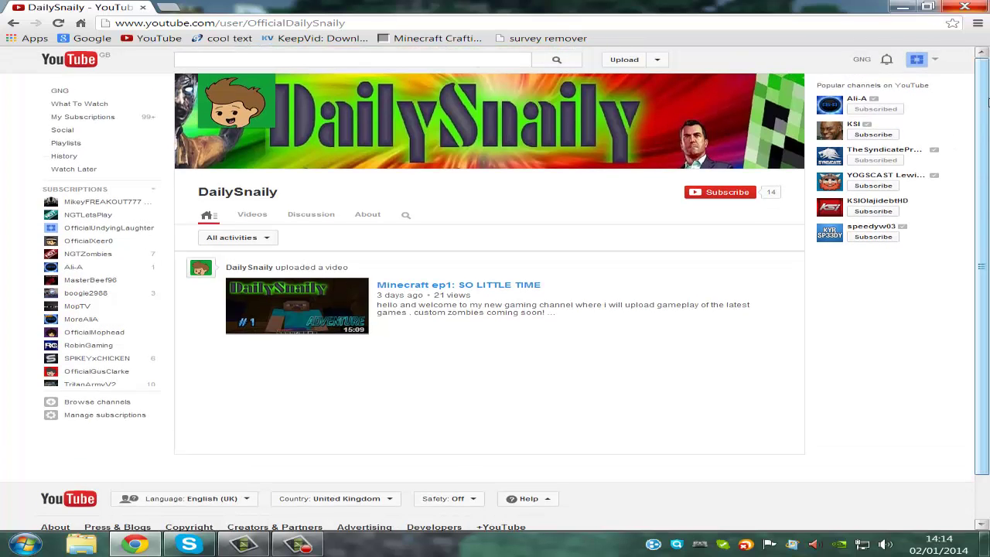
mouse_move(297, 255)
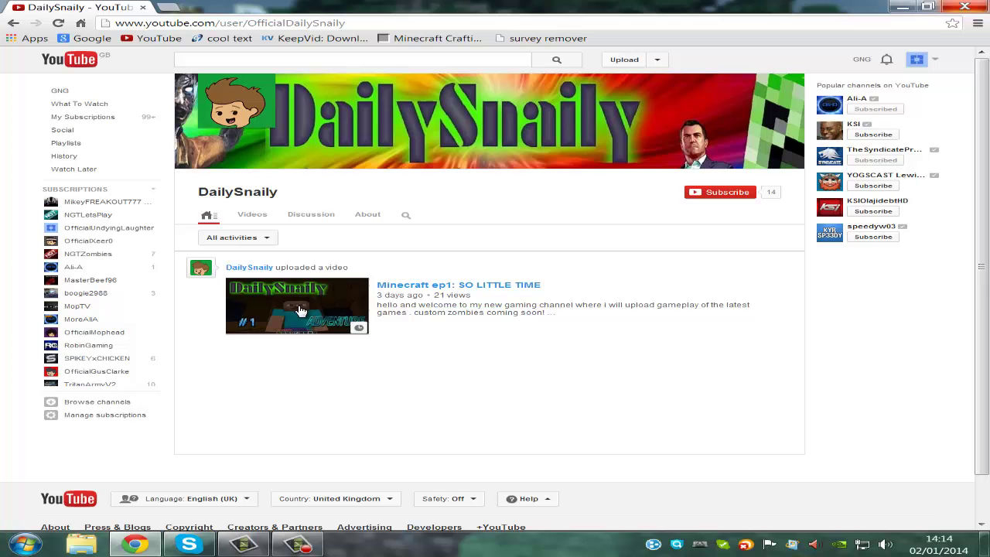
double_click(505, 9)
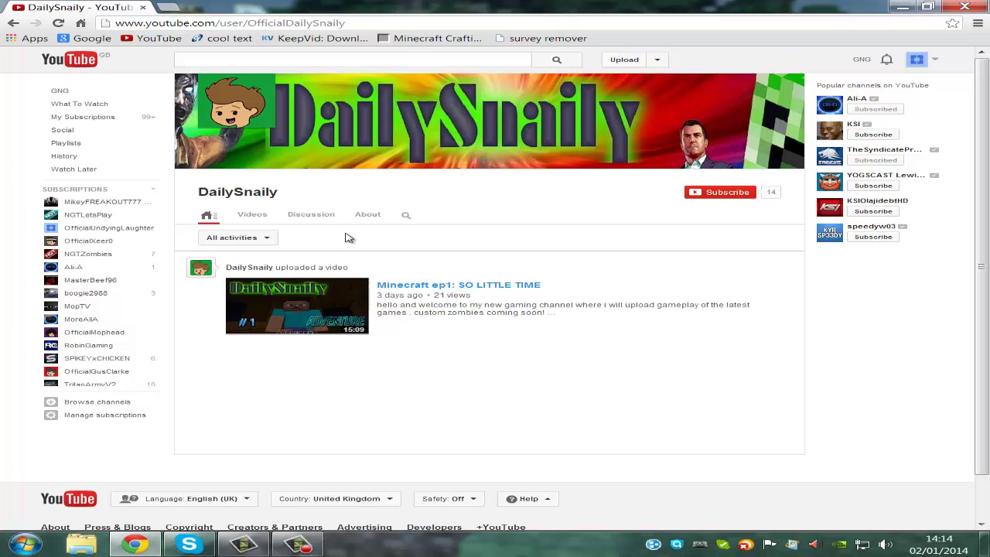
double_click(203, 8)
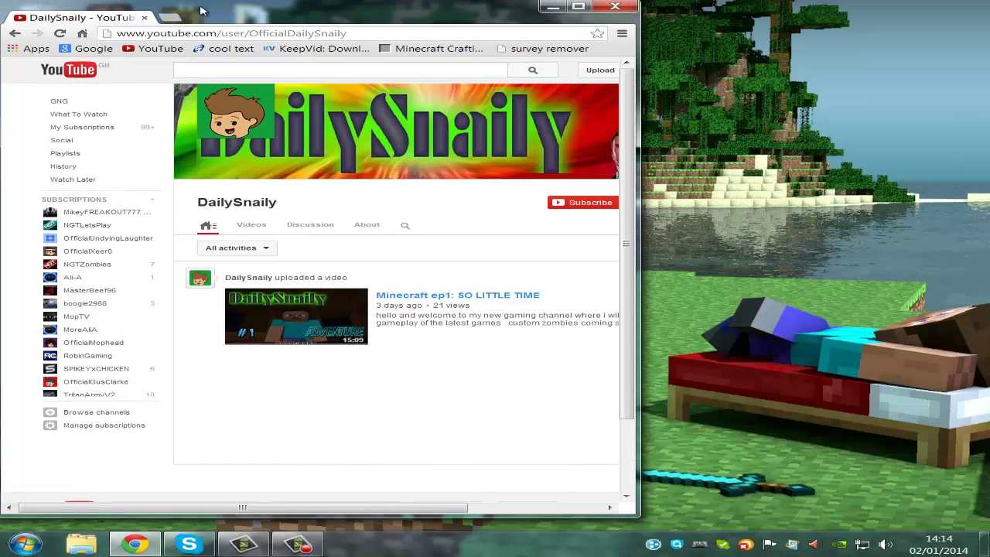
click(579, 8)
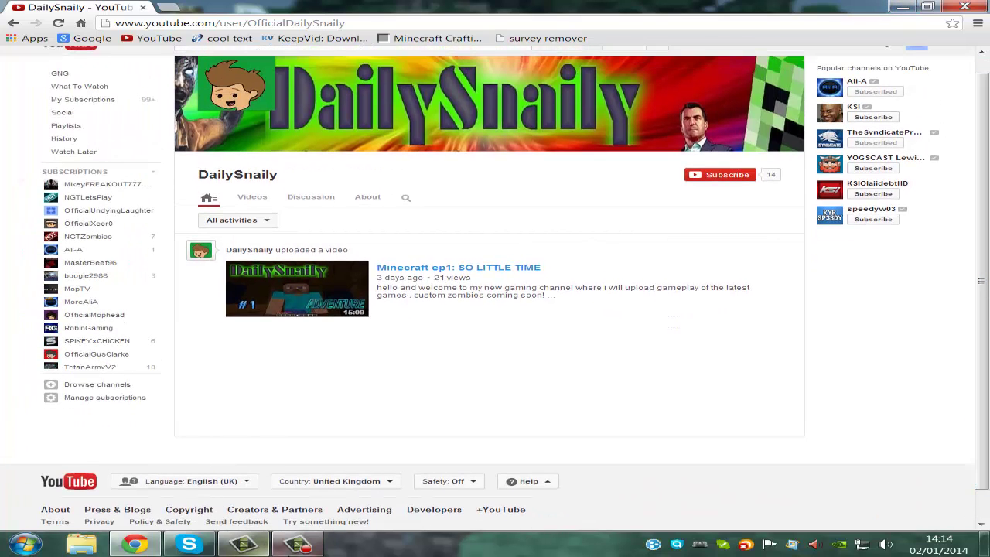
click(297, 545)
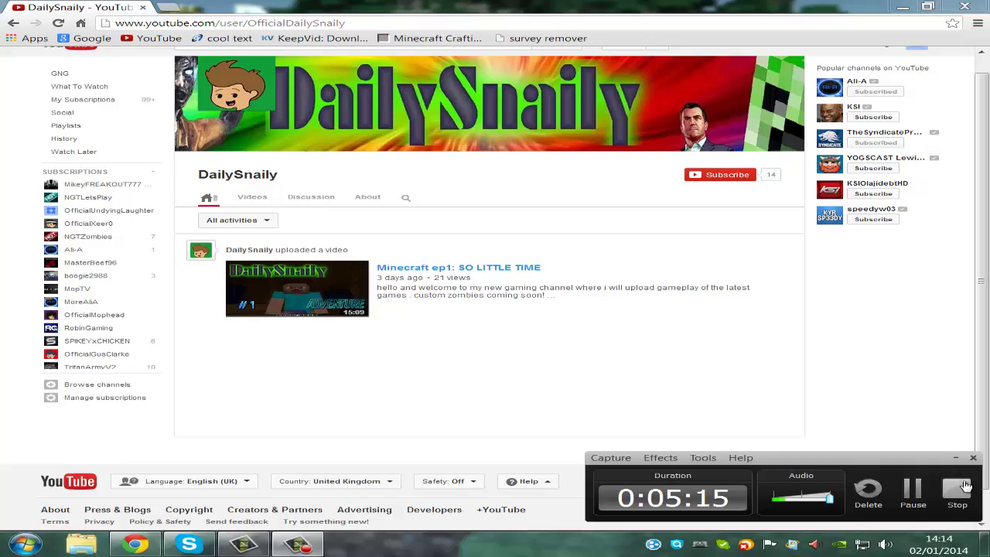